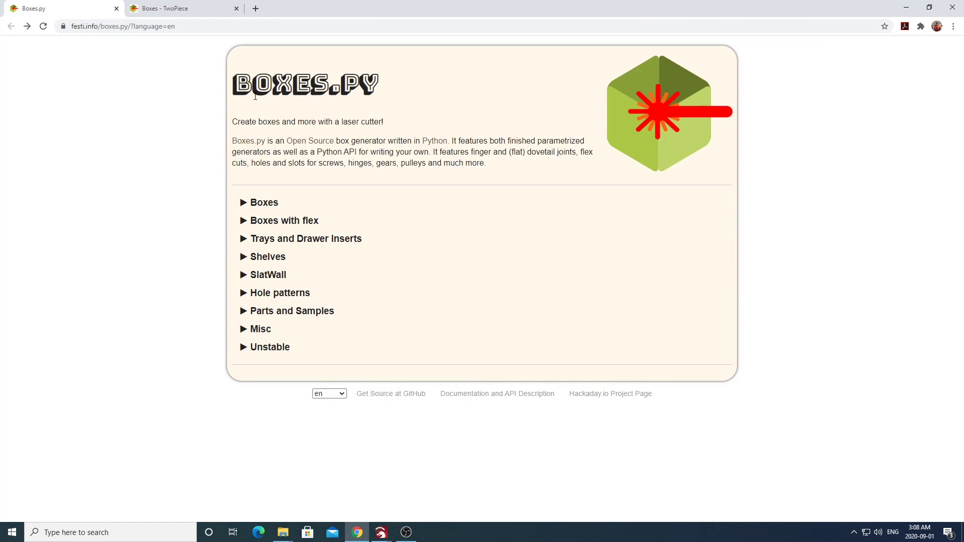
Expand the Boxes generator category and scroll down to the TwoPiece entry.
drag(233, 98, 373, 90)
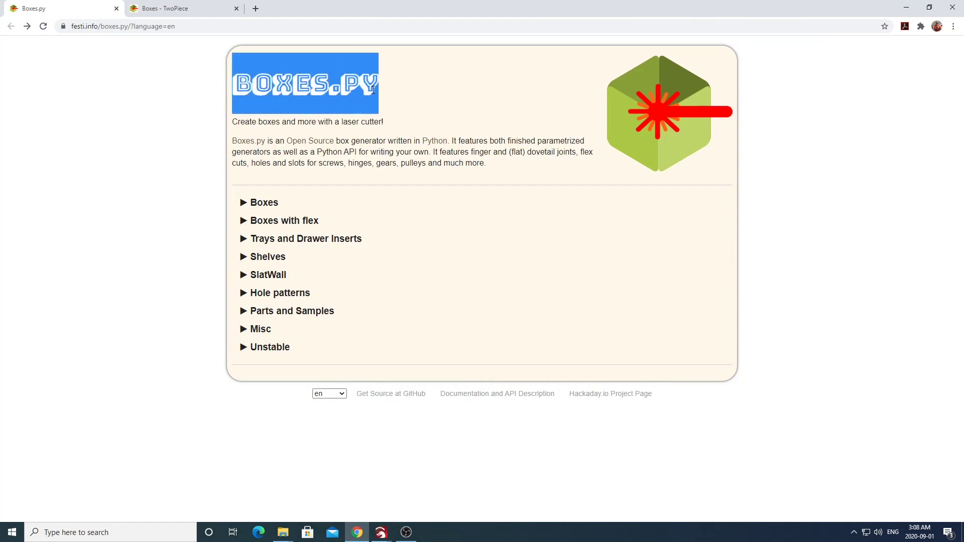
click(385, 94)
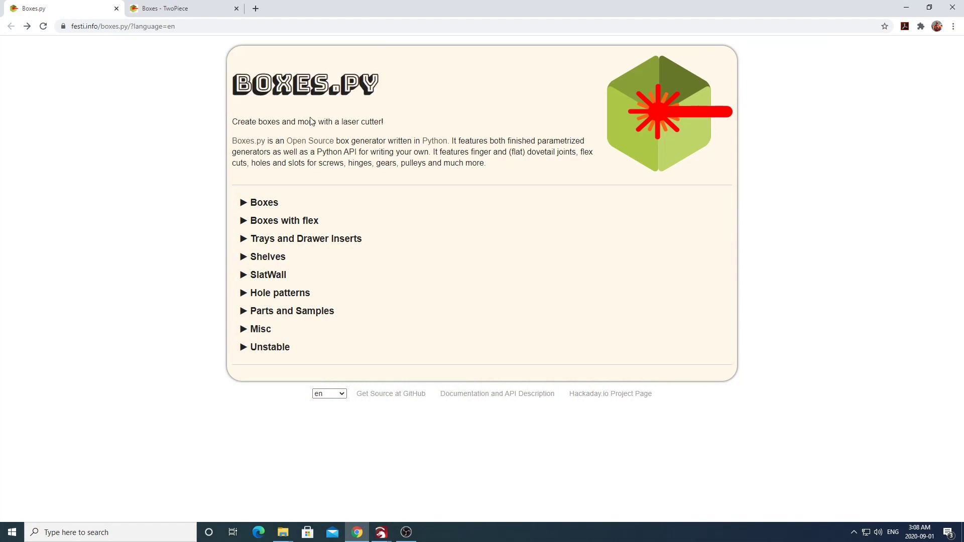
click(244, 209)
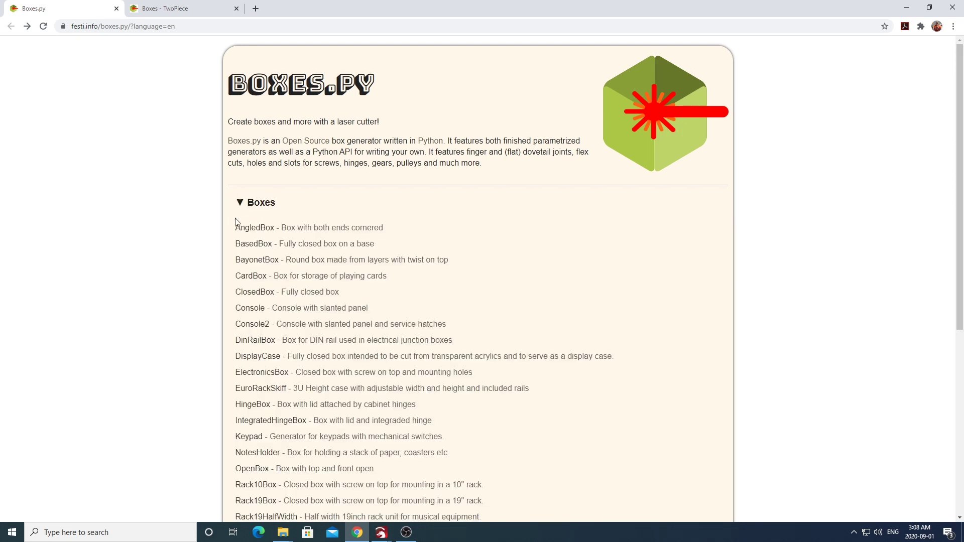
scroll(234, 251, down, 1)
scroll(234, 251, down, 2)
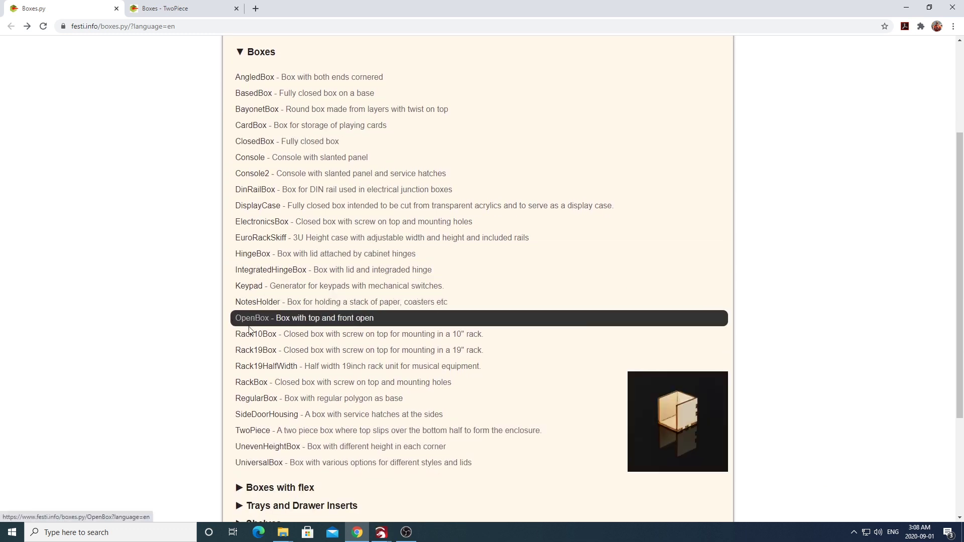
Open the TwoPiece page preset to 60 mm and review the x, y and play values.
click(248, 432)
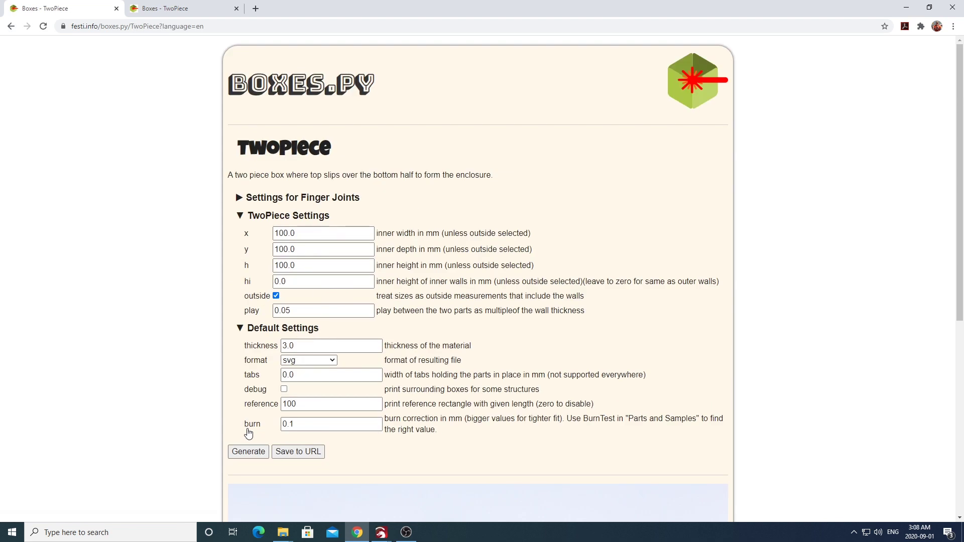
click(156, 10)
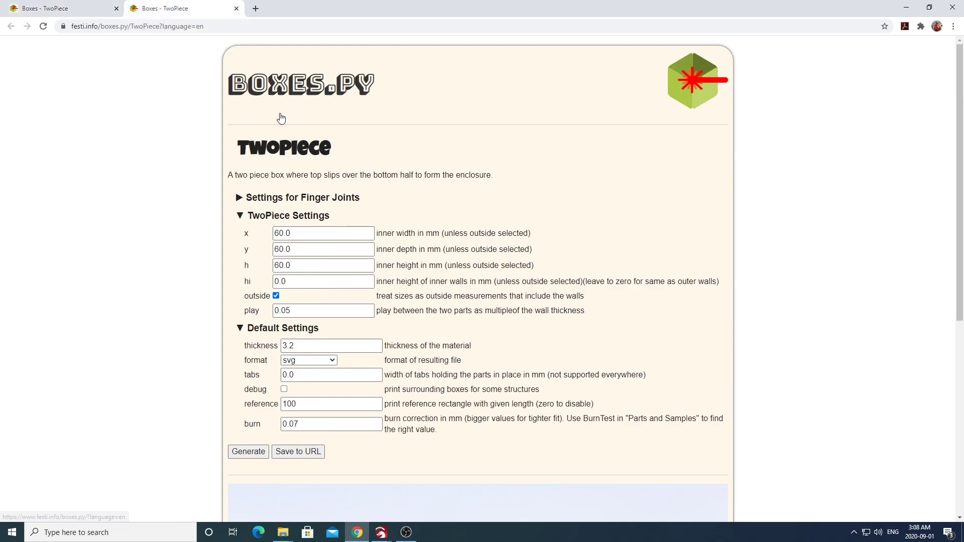
double_click(307, 234)
drag(308, 250, 275, 266)
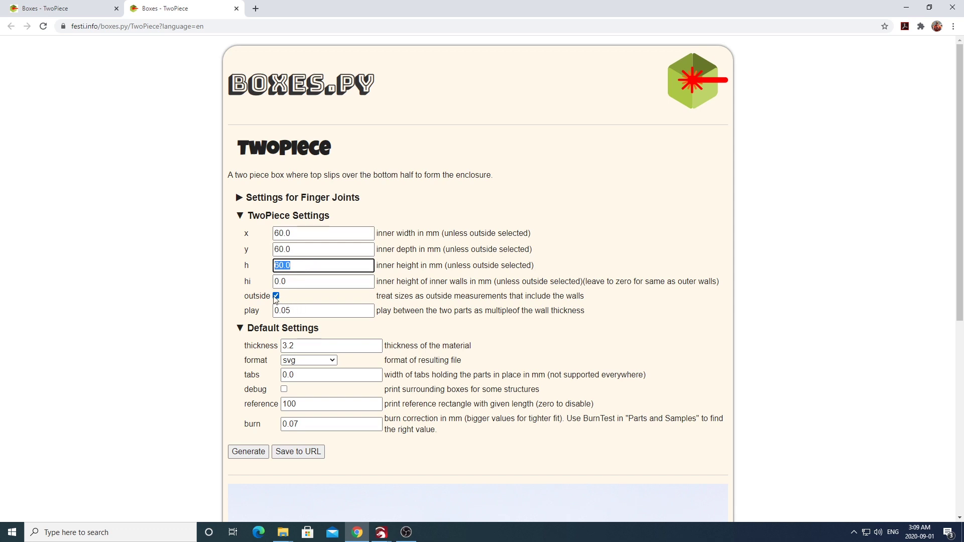
drag(305, 310, 277, 312)
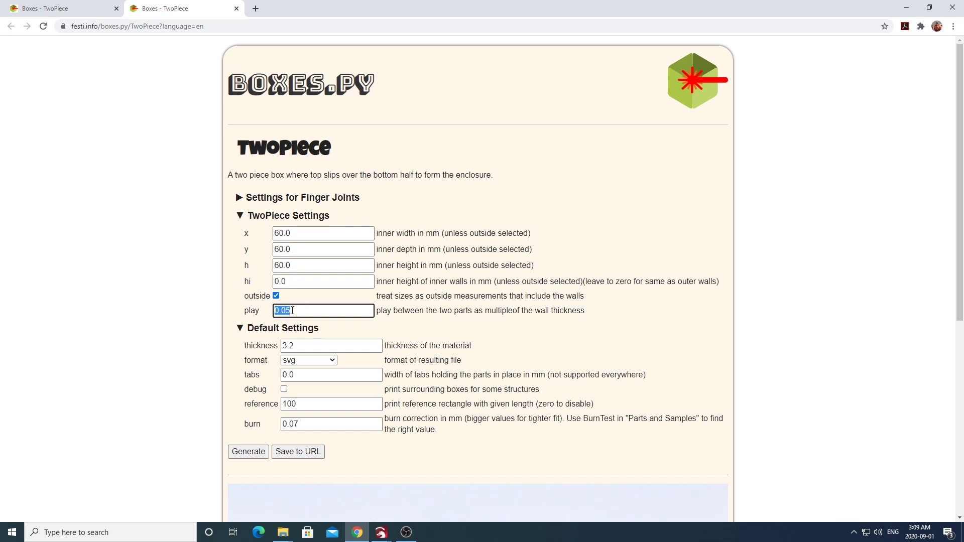
click(292, 310)
Keep thickness 3.2 and burn 0.07, set reference to 0, and generate the parts.
double_click(299, 346)
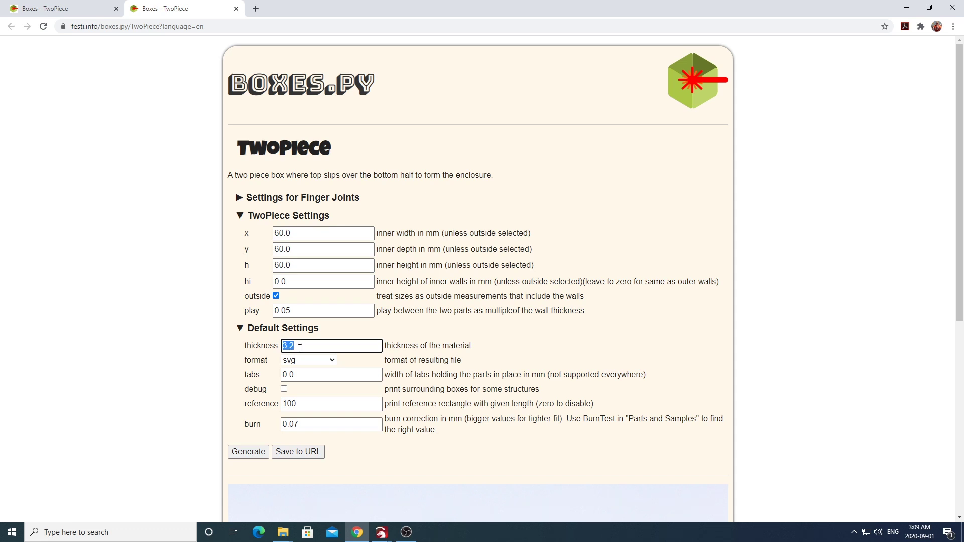
click(298, 375)
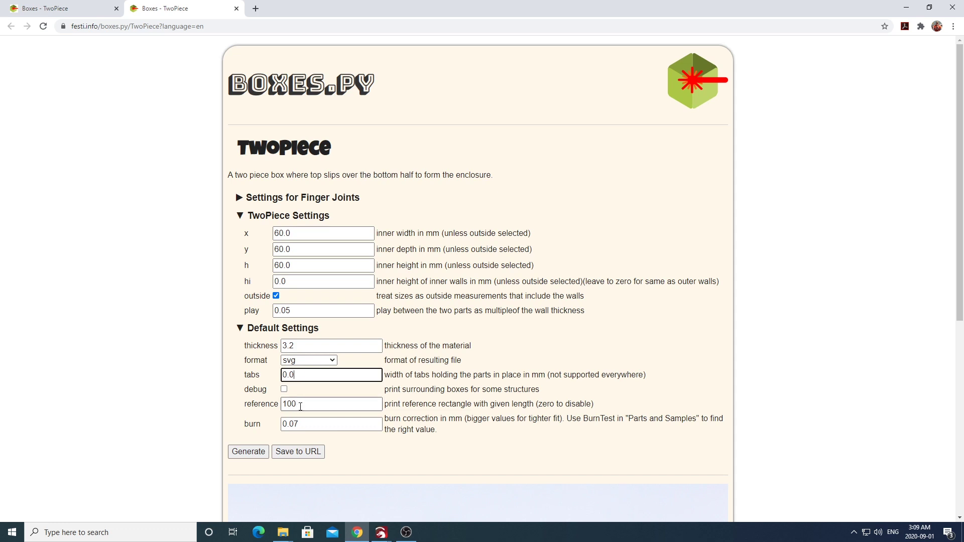
drag(301, 404, 276, 405)
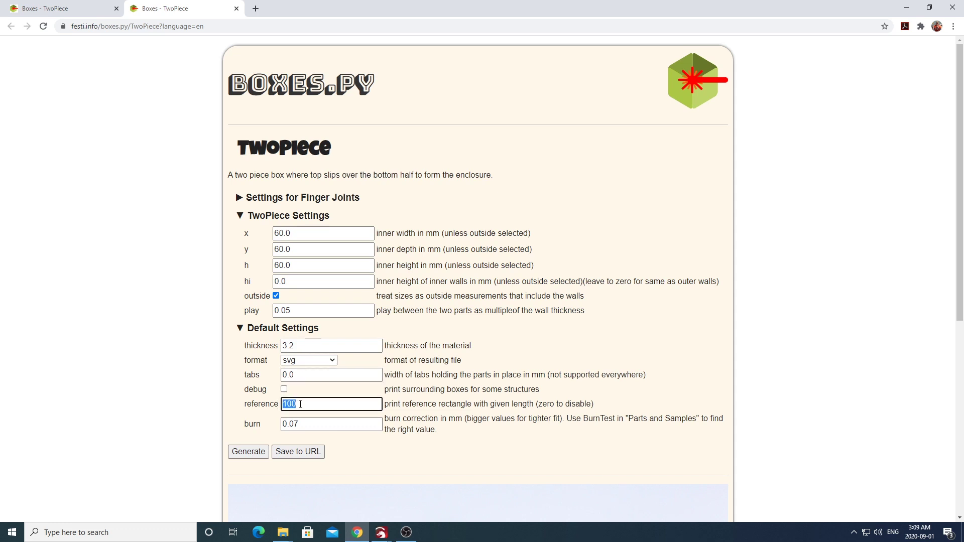
text(0)
click(300, 424)
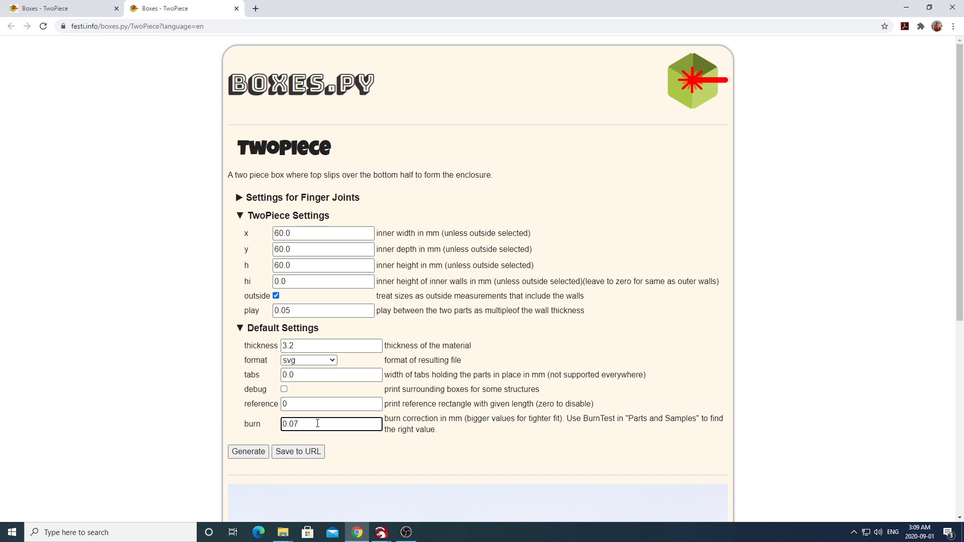
click(240, 450)
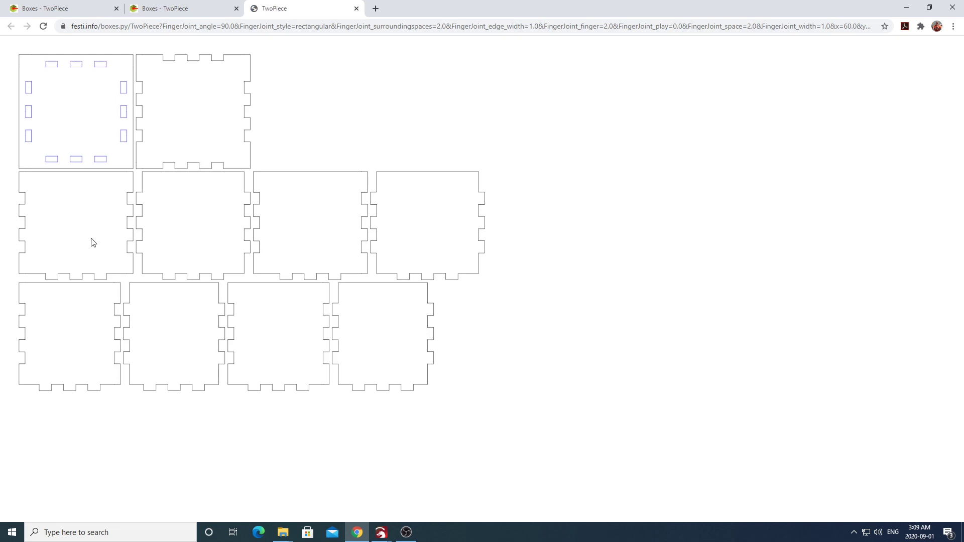
Check the drawing's save option, then bring up the TwoPiece60mm project in LightBurn.
right_click(186, 167)
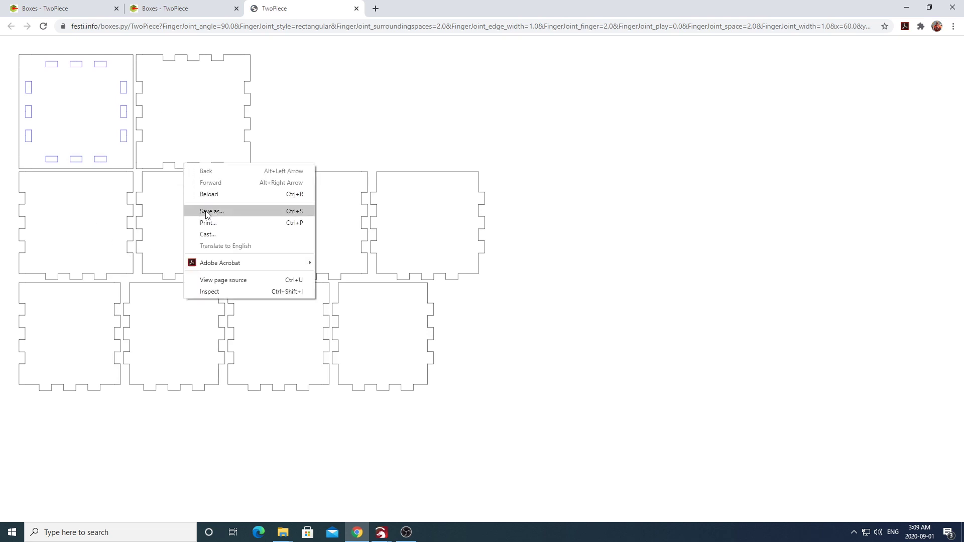
key(Escape)
click(381, 532)
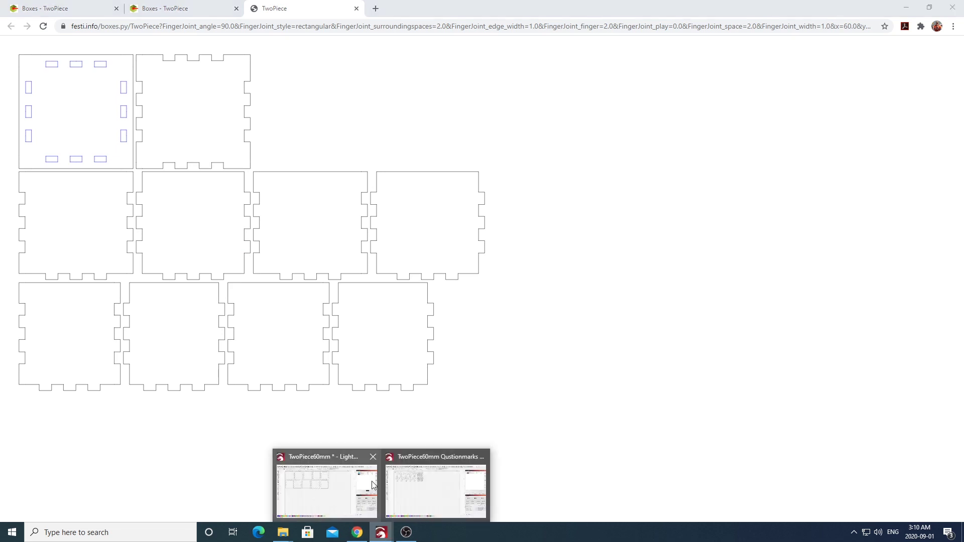
click(345, 490)
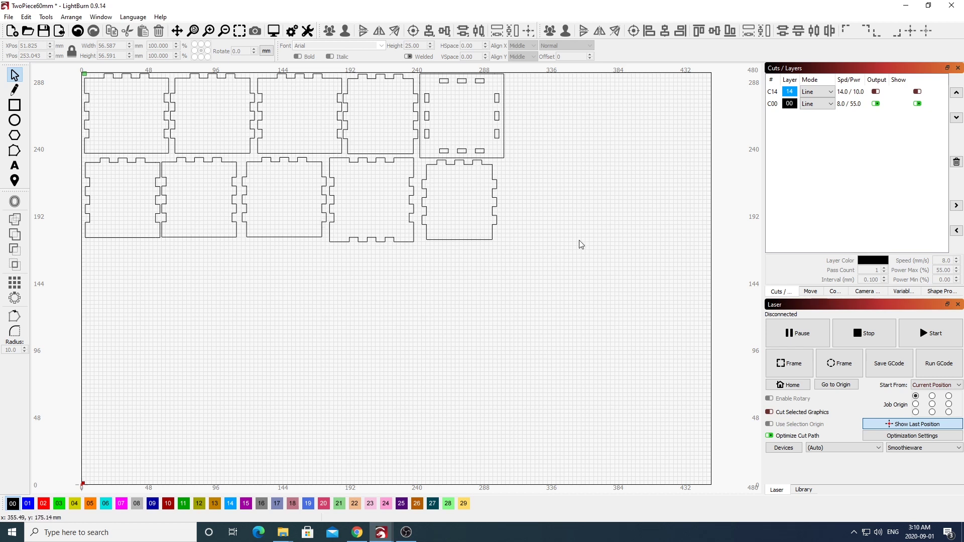
Confirm layer C00 at 8.0 speed and 55 power, then turn on Output and Show for layer C14.
click(863, 105)
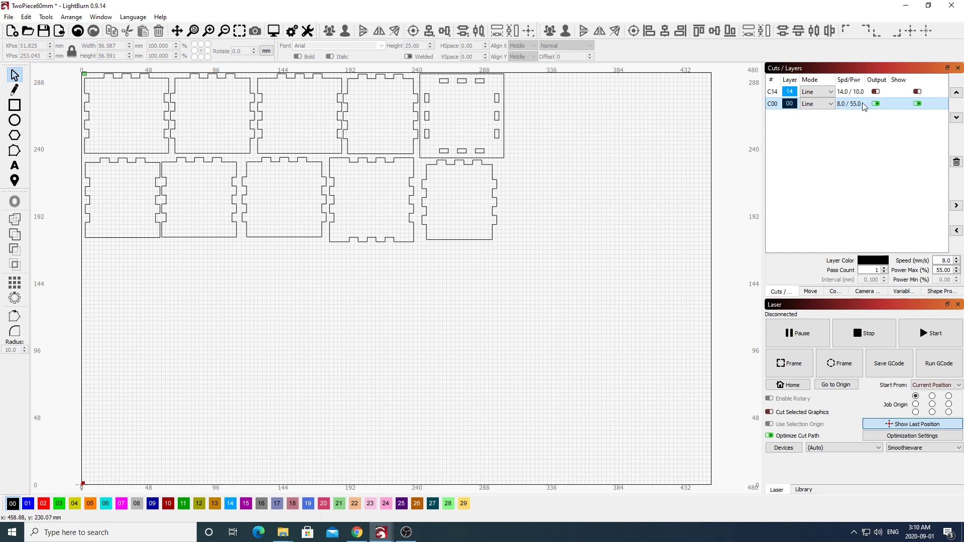
double_click(864, 105)
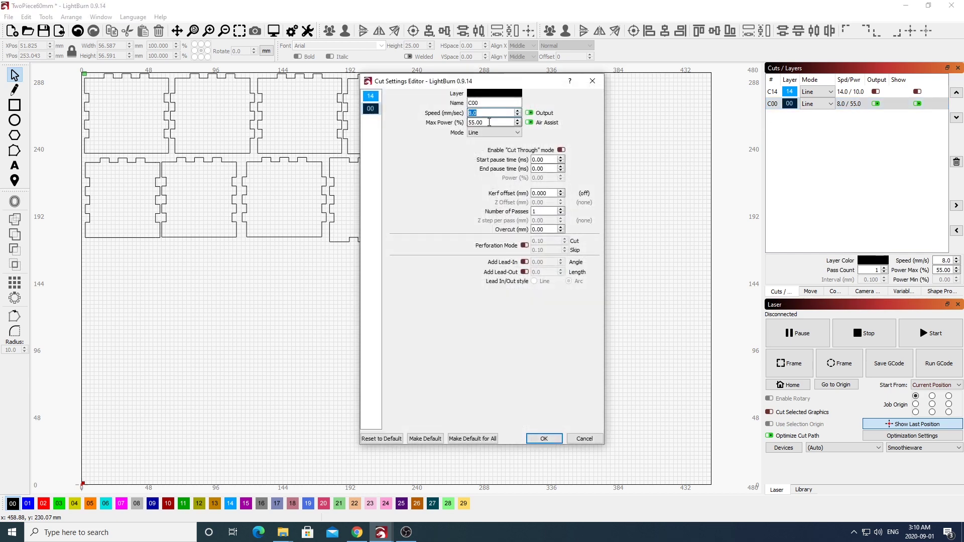
key(Tab)
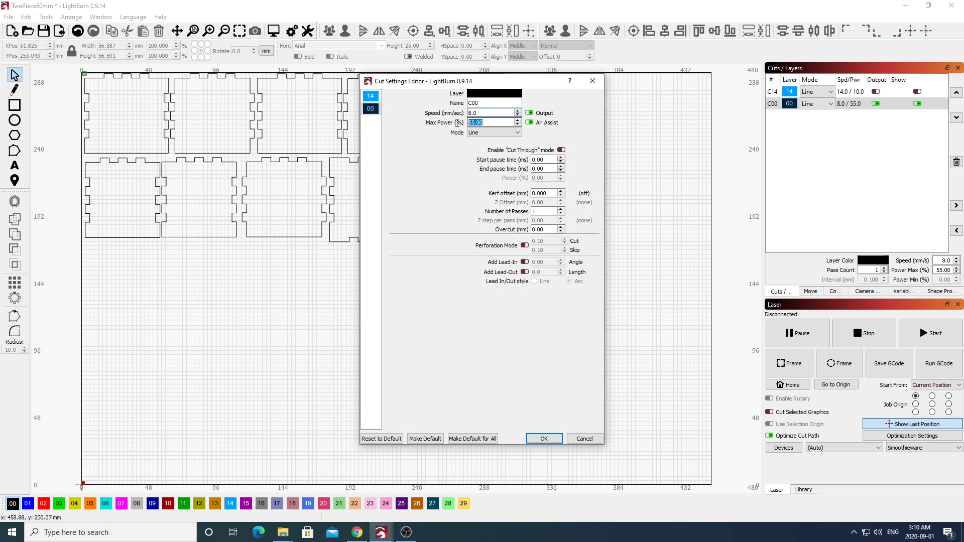
click(537, 439)
click(876, 91)
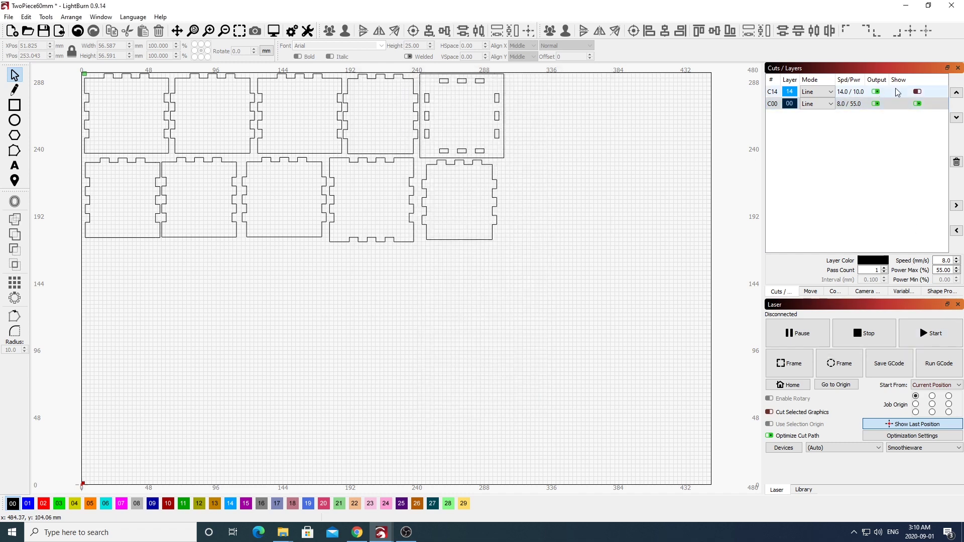
click(917, 92)
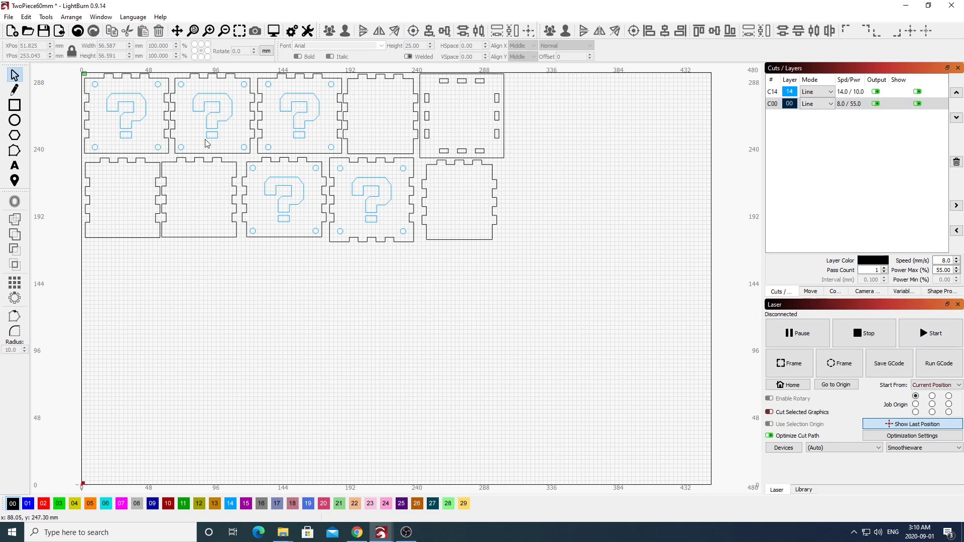
Check layer C14's 14.0 speed and 10% power, then select all question-mark and circle shapes.
double_click(888, 94)
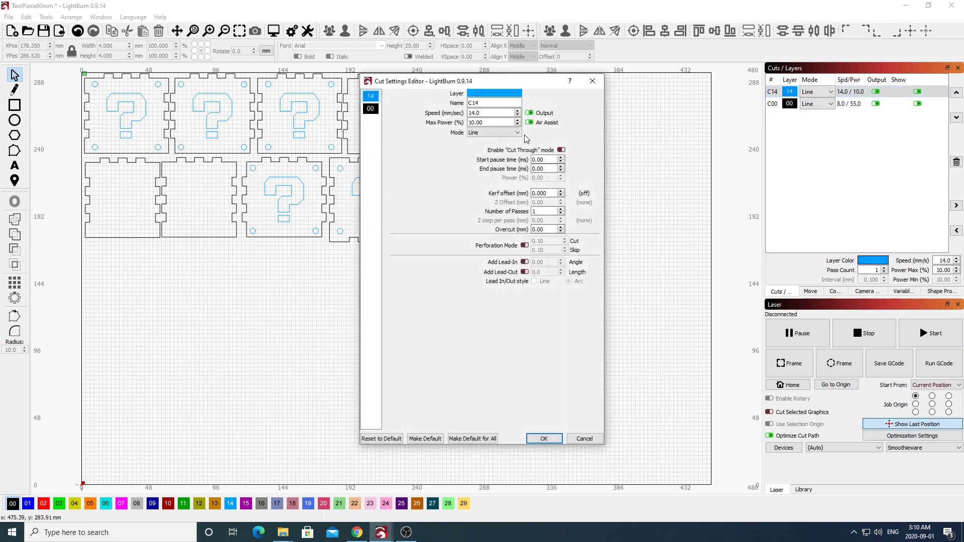
drag(485, 113, 459, 123)
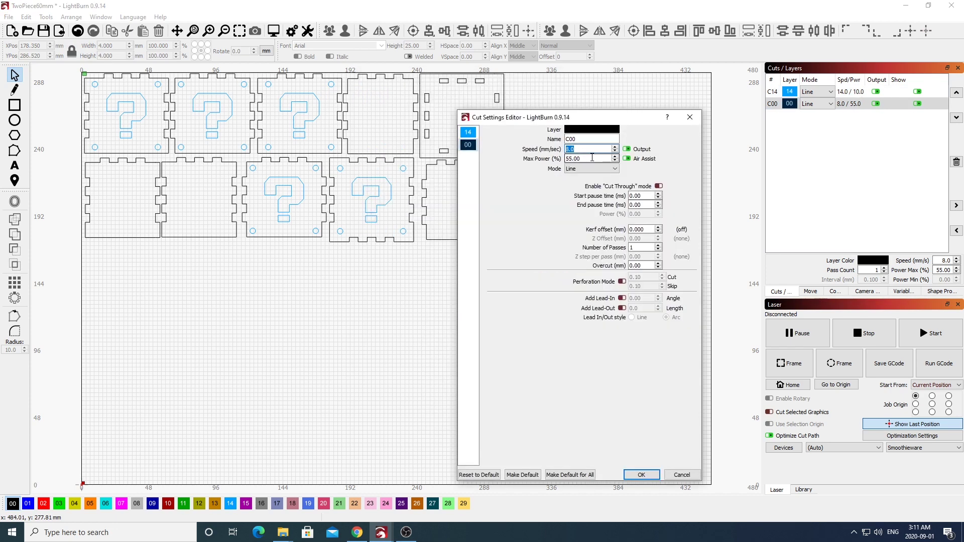
key(Tab)
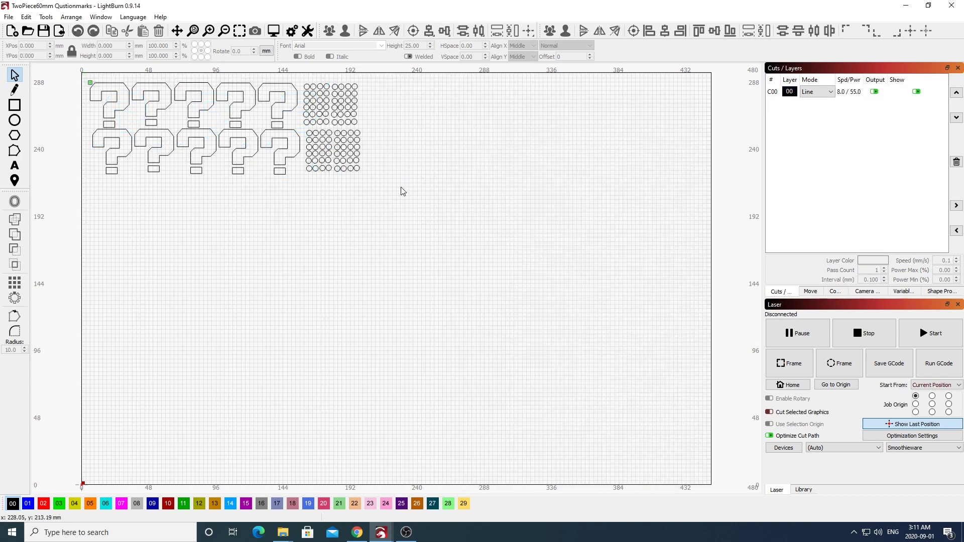
drag(423, 179, 83, 95)
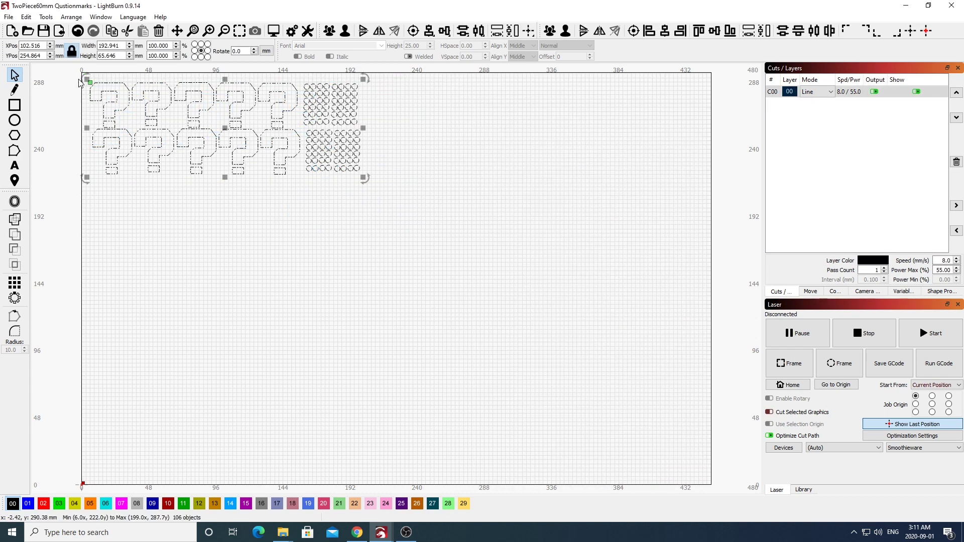
double_click(366, 112)
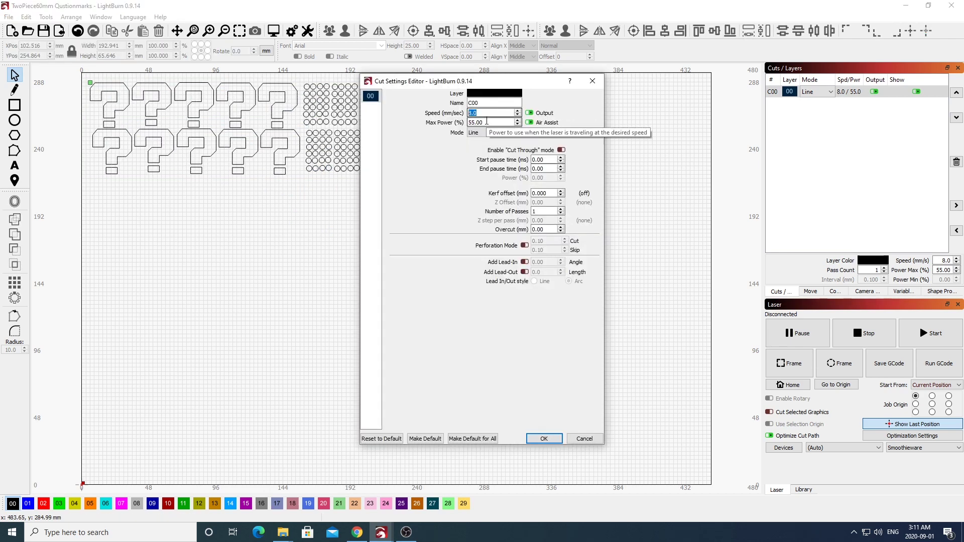
click(486, 122)
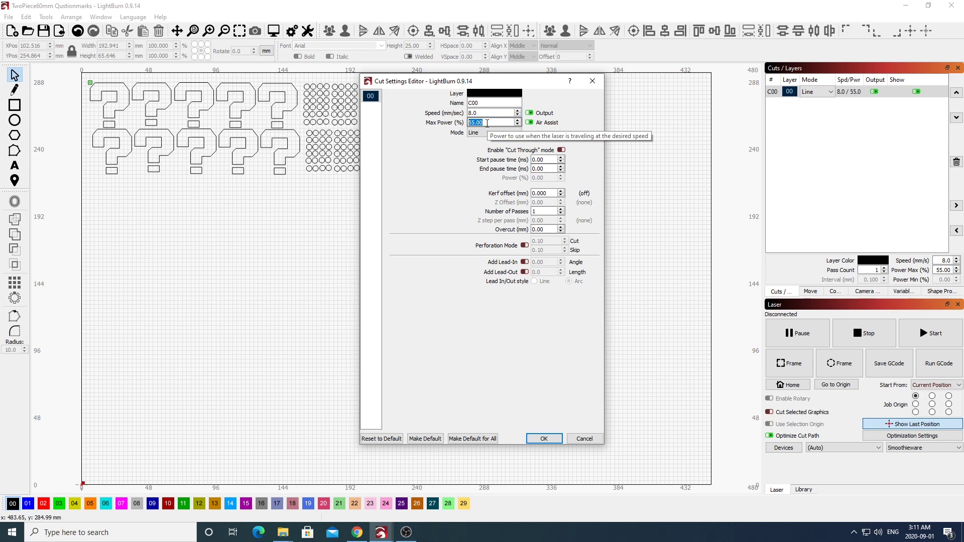
click(543, 439)
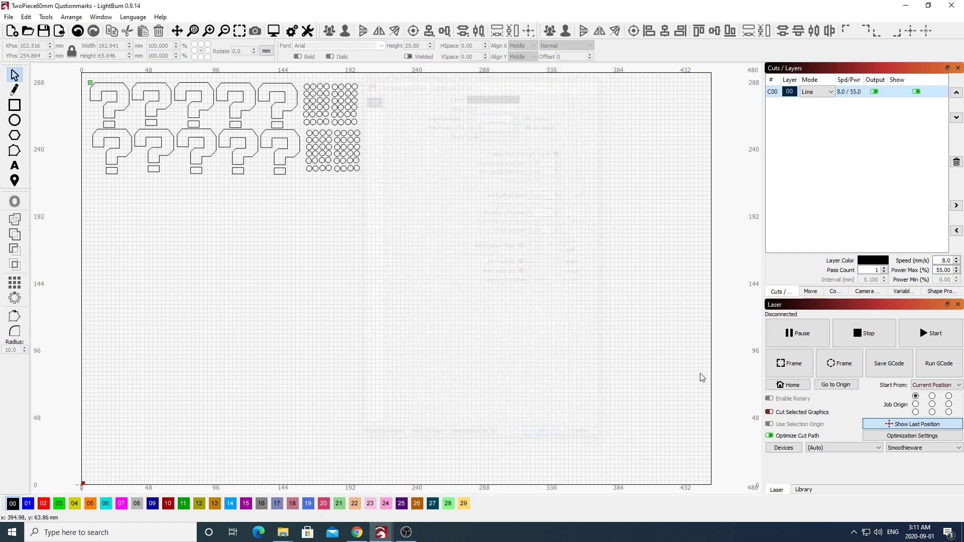